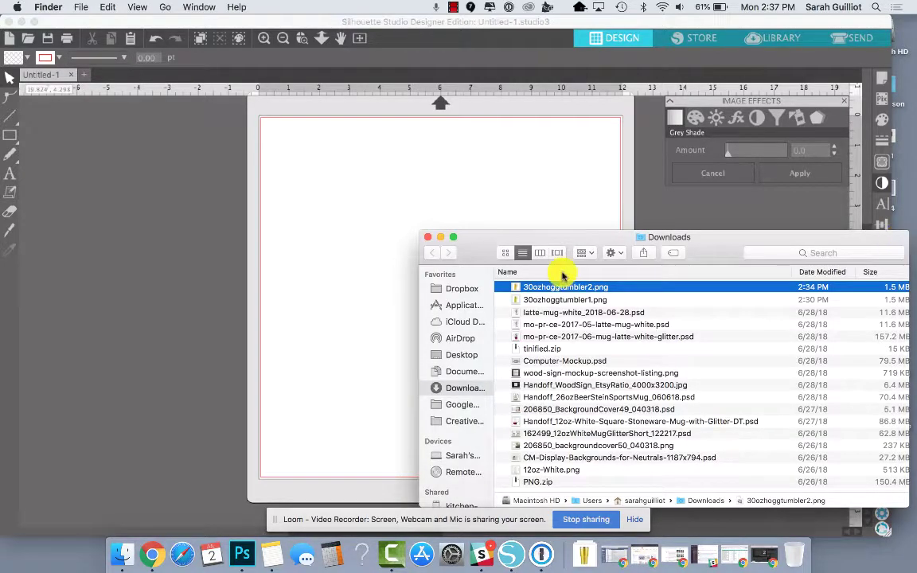
# Drag 30ozhoggtumbler2.png from Downloads onto the page and select the placed tumbler image.
pyautogui.moveTo(517, 287); pyautogui.dragTo(452, 270)
pyautogui.click(311, 190)
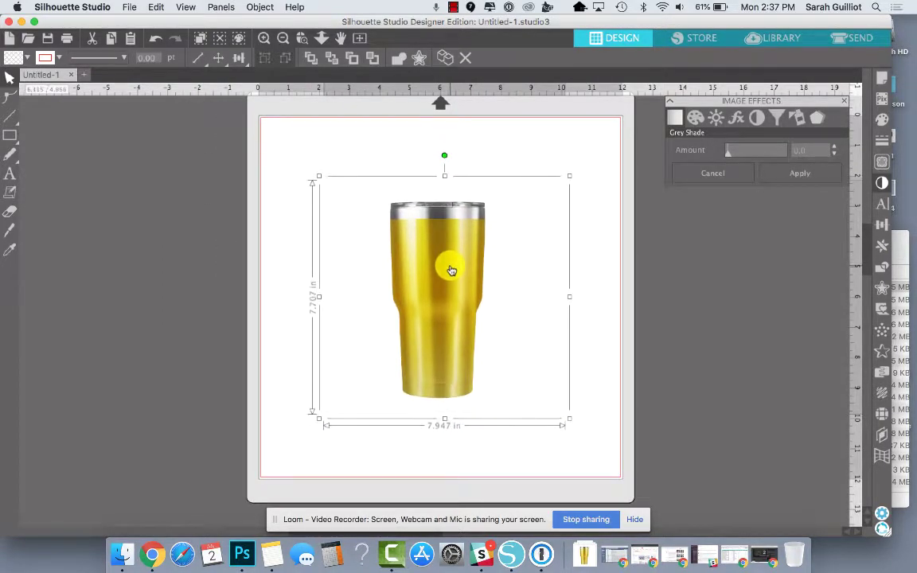
pyautogui.click(602, 251)
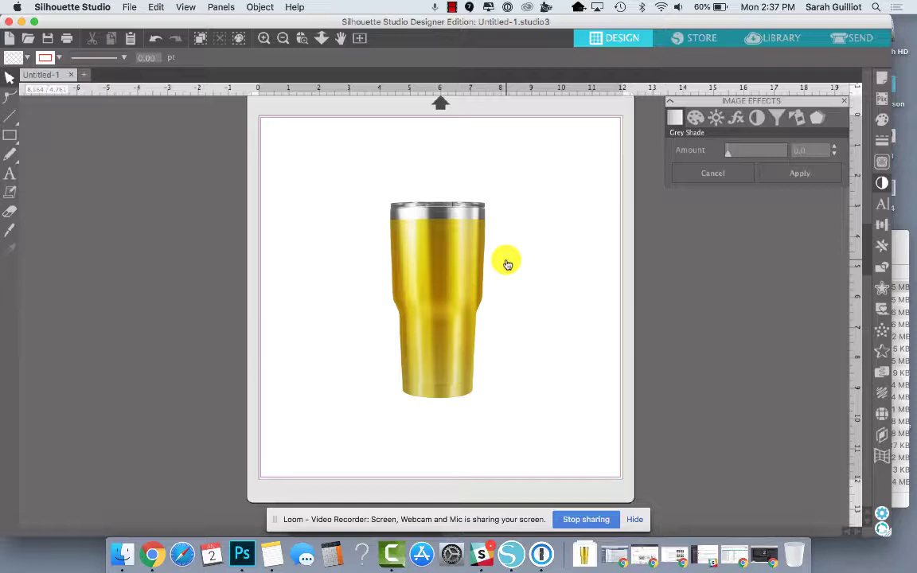
pyautogui.click(448, 295)
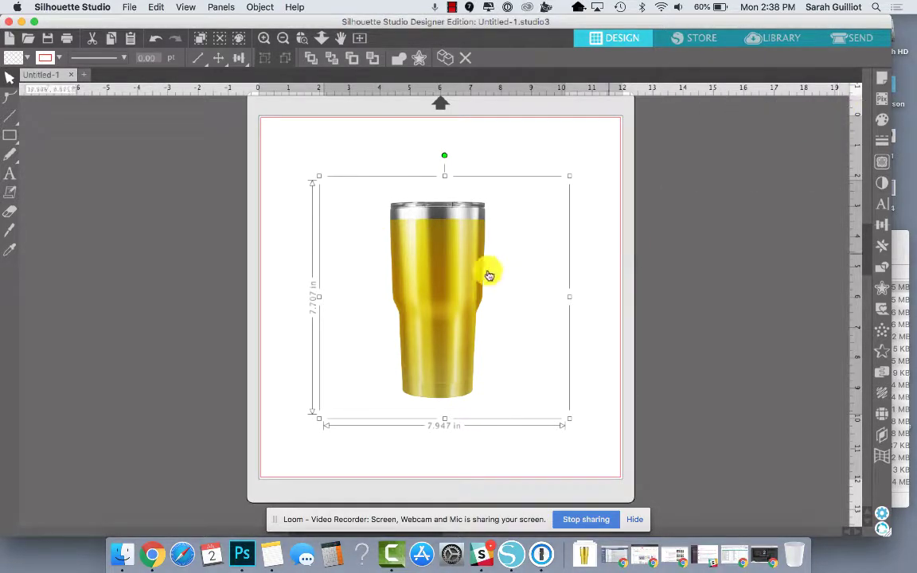
# Select the tumbler and bring up the Image Effects panel, nudged slightly upward.
pyautogui.click(662, 279)
pyautogui.click(440, 263)
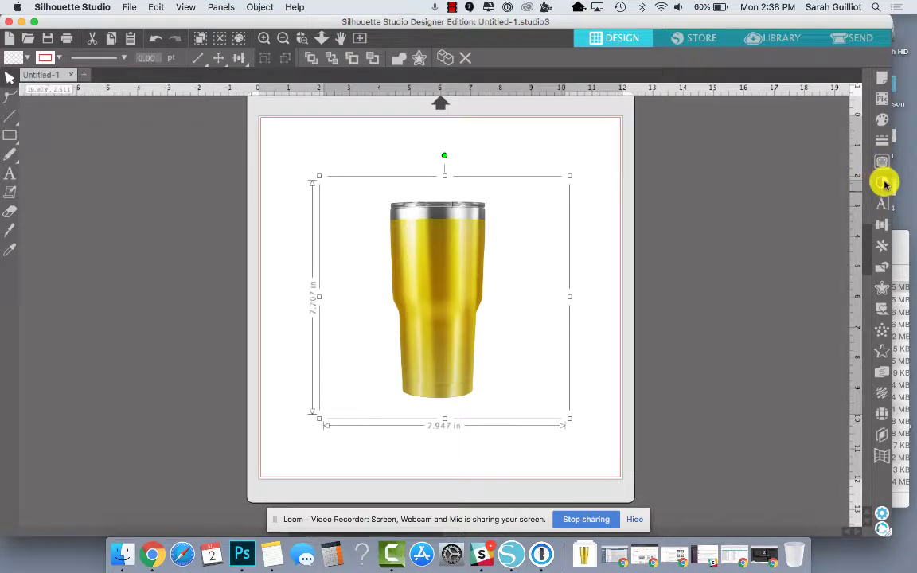
pyautogui.click(884, 184)
pyautogui.moveTo(755, 115); pyautogui.dragTo(750, 103)
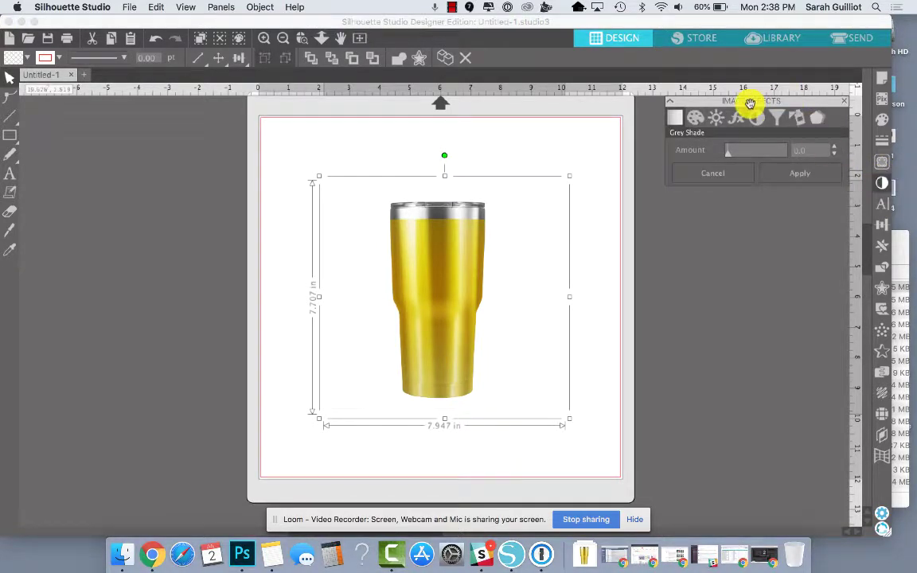
# Try Colorize hues, then apply Grey Shade at amount 100 to the tumbler.
pyautogui.click(692, 118)
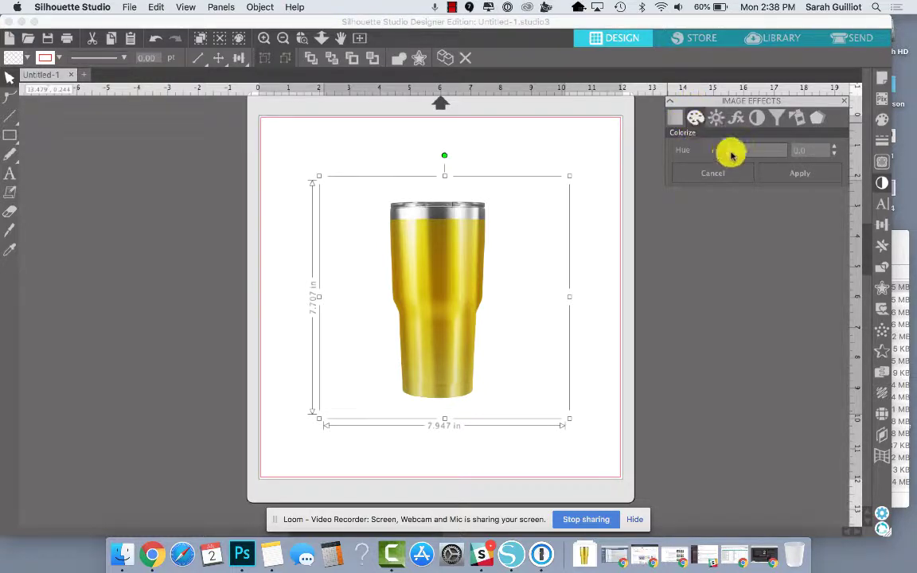
pyautogui.moveTo(732, 153)
pyautogui.mouseDown()
pyautogui.moveTo(781, 154)
pyautogui.moveTo(722, 162)
pyautogui.mouseUp()
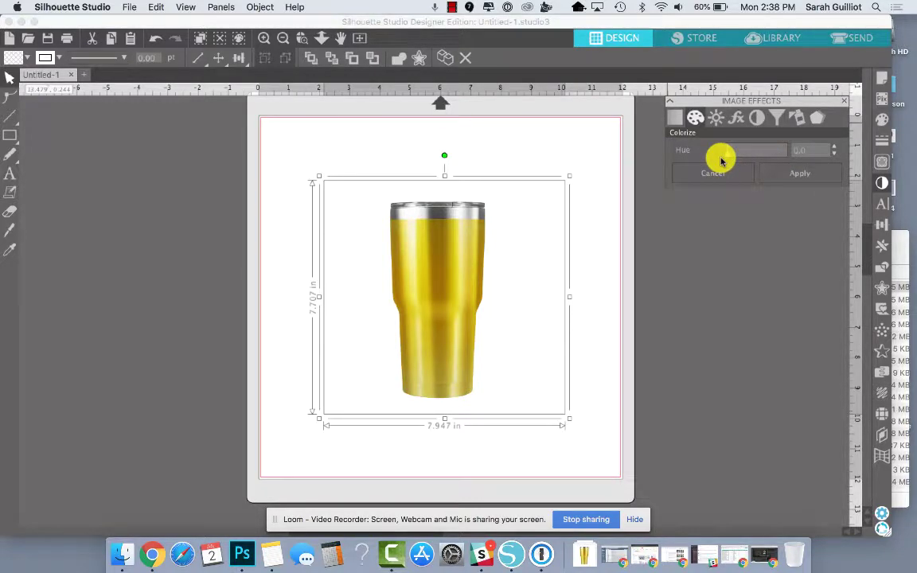
pyautogui.click(677, 119)
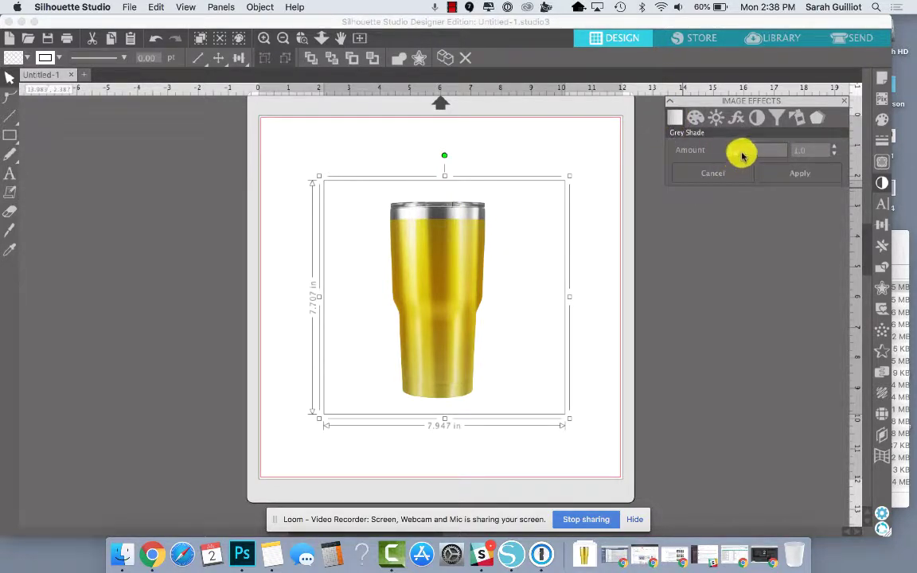
pyautogui.moveTo(742, 155); pyautogui.dragTo(799, 160)
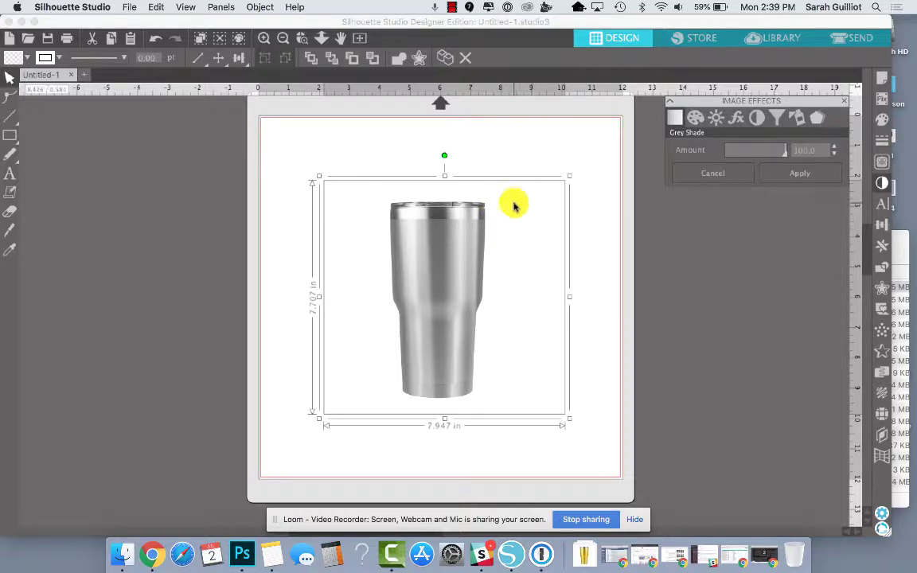
# Set the tumbler image's Line Style line colour to none and deselect to check the border.
pyautogui.click(590, 234)
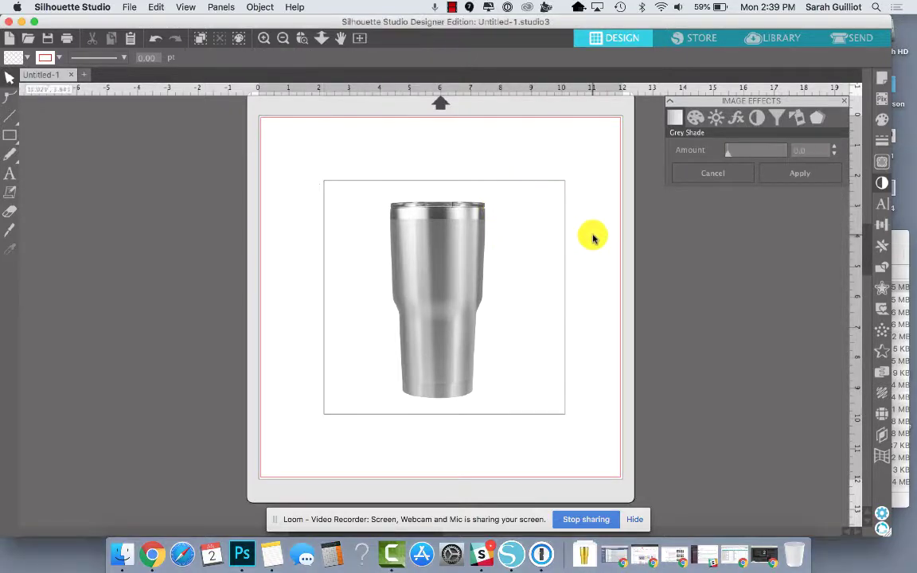
pyautogui.click(447, 265)
pyautogui.click(884, 143)
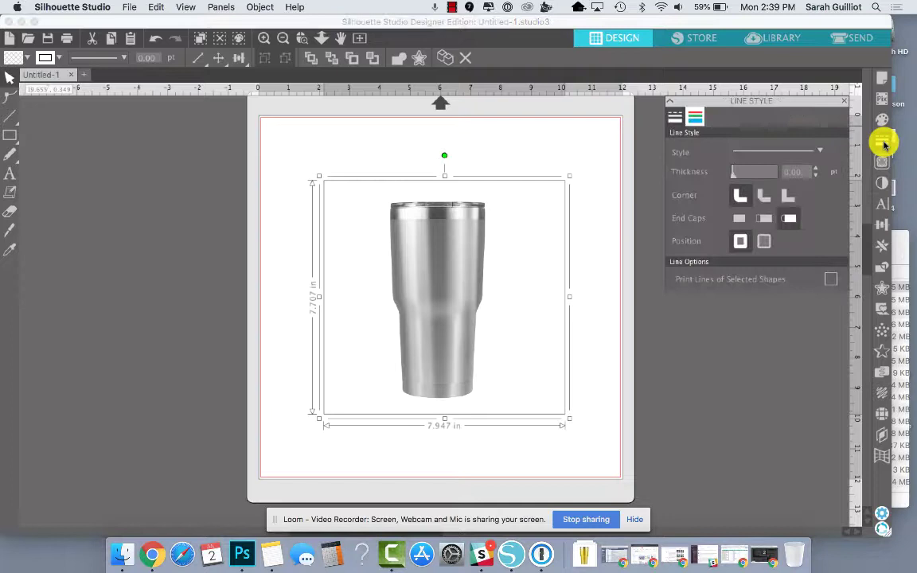
pyautogui.click(697, 116)
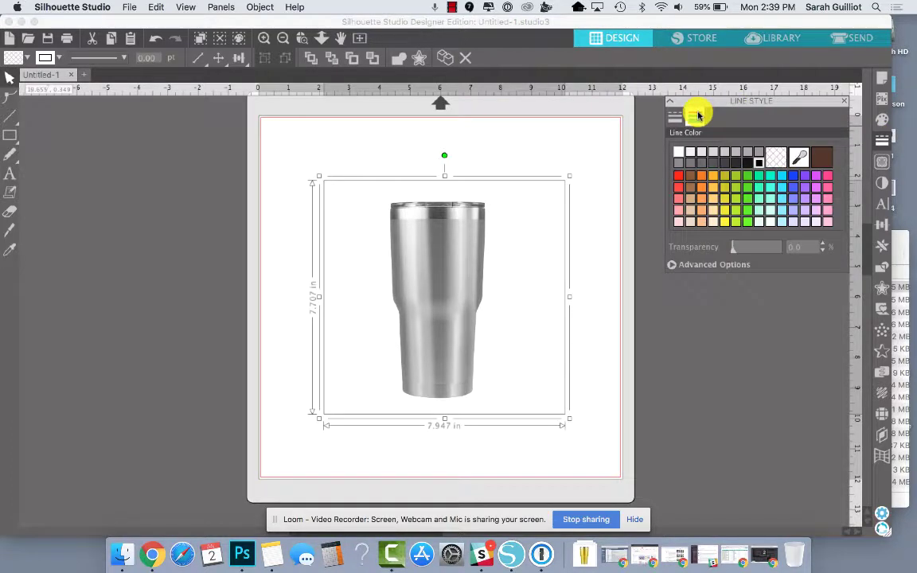
pyautogui.click(595, 290)
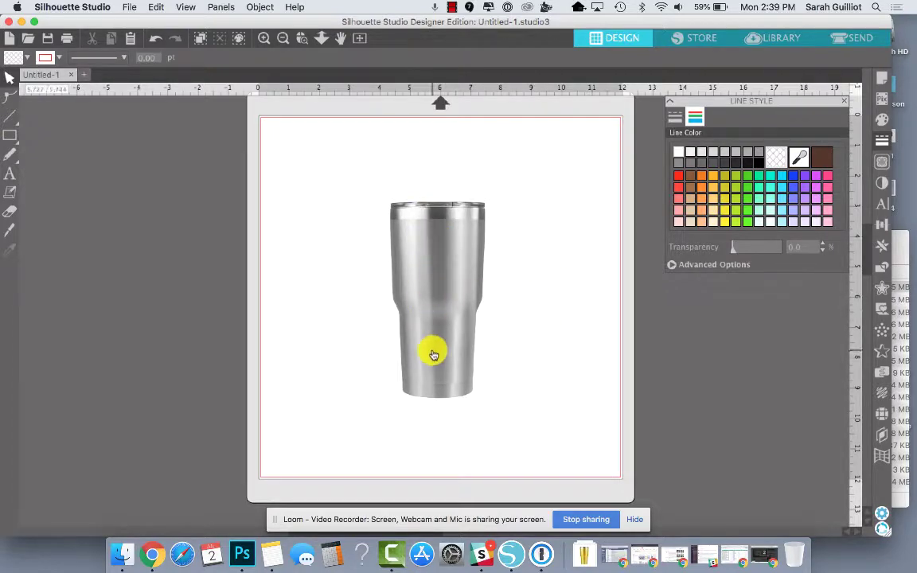
# In a new Chrome tab, open Dropbox's Products for Download > 30oz Stainless Steel Hogg Glitter Mockup folder.
pyautogui.click(153, 557)
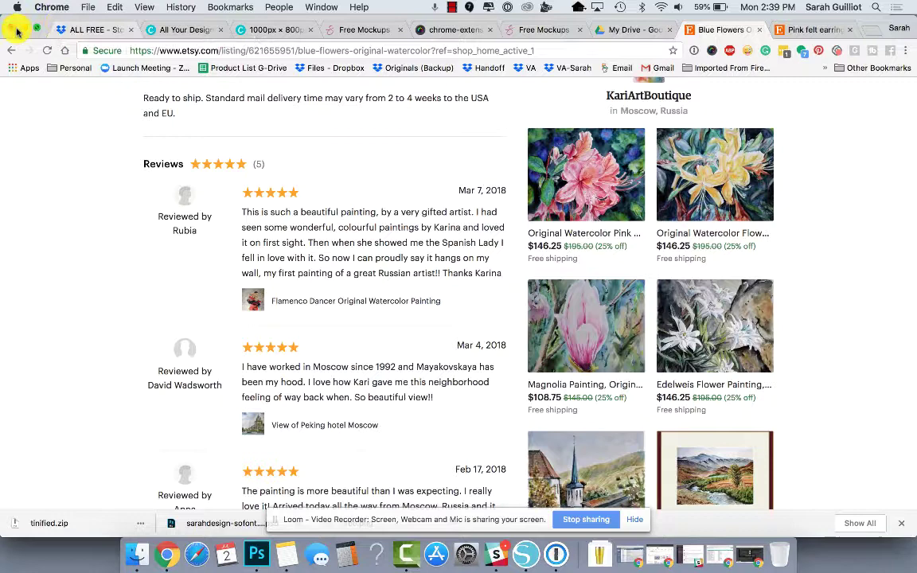
pyautogui.press('super+t')
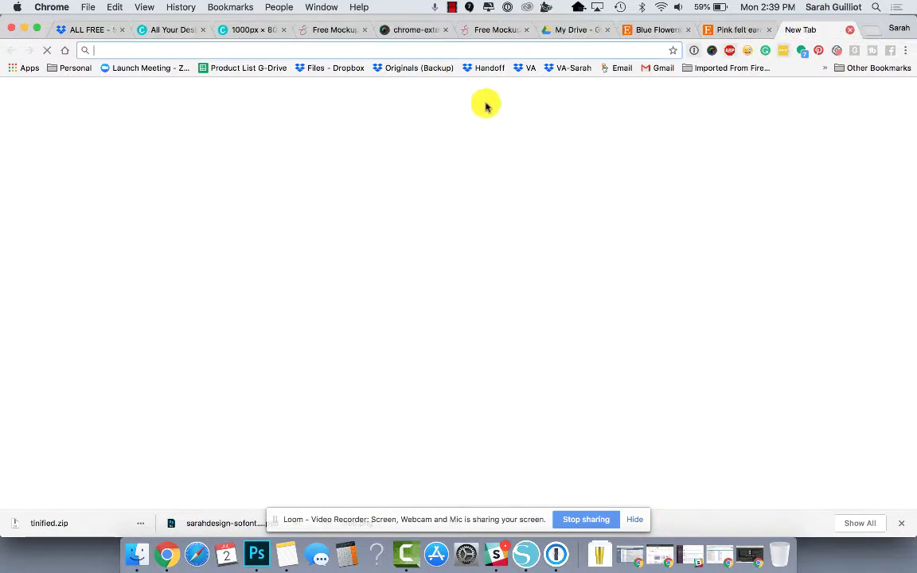
pyautogui.click(488, 70)
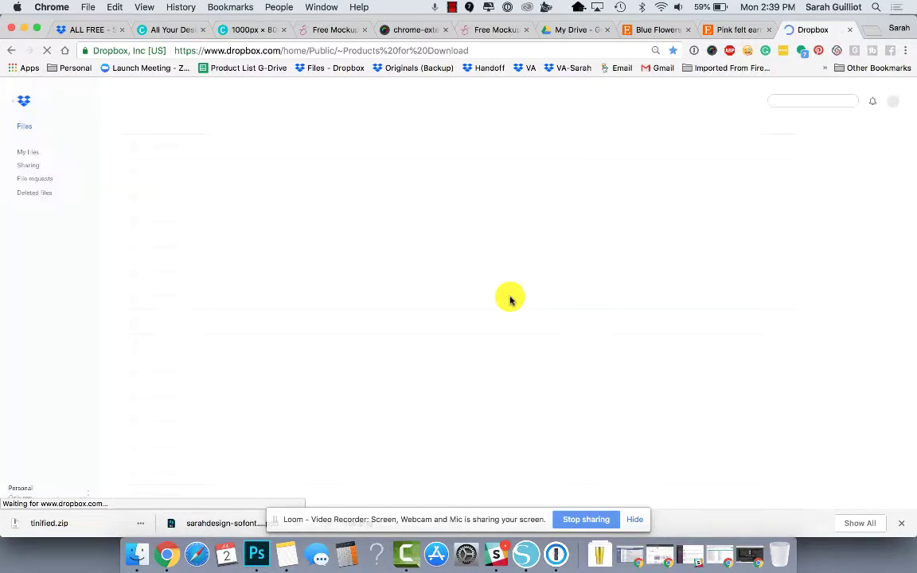
pyautogui.scroll(-7, 510, 300)
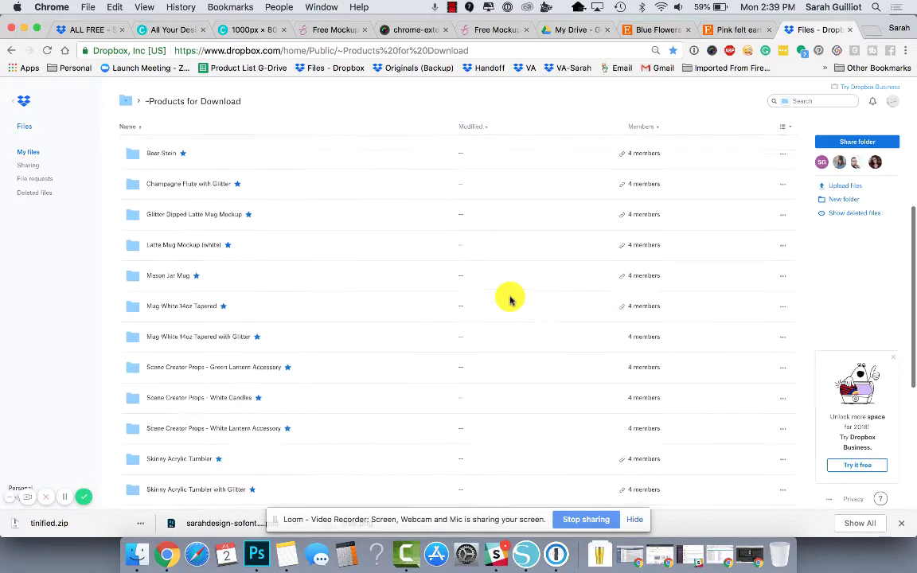
pyautogui.scroll(4, 510, 299)
pyautogui.scroll(3, 510, 300)
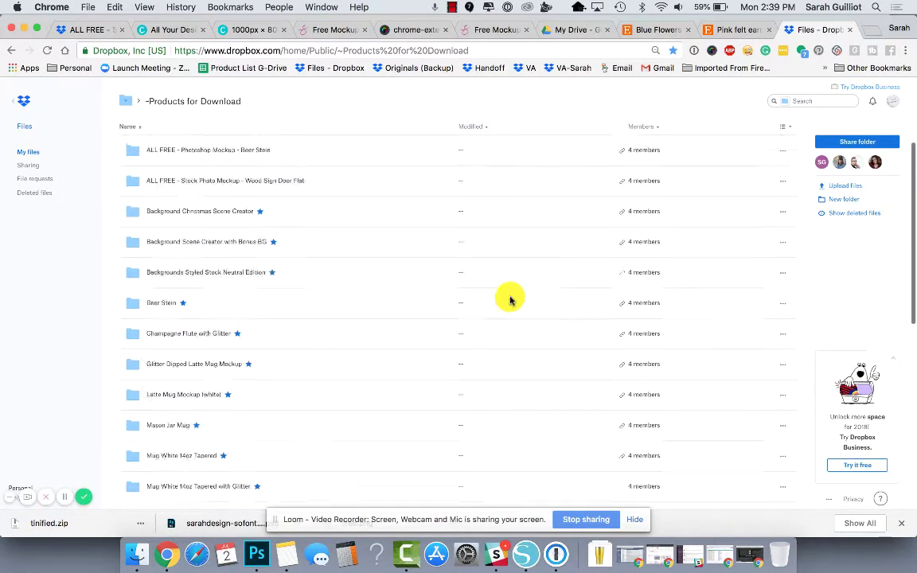
pyautogui.click(212, 174)
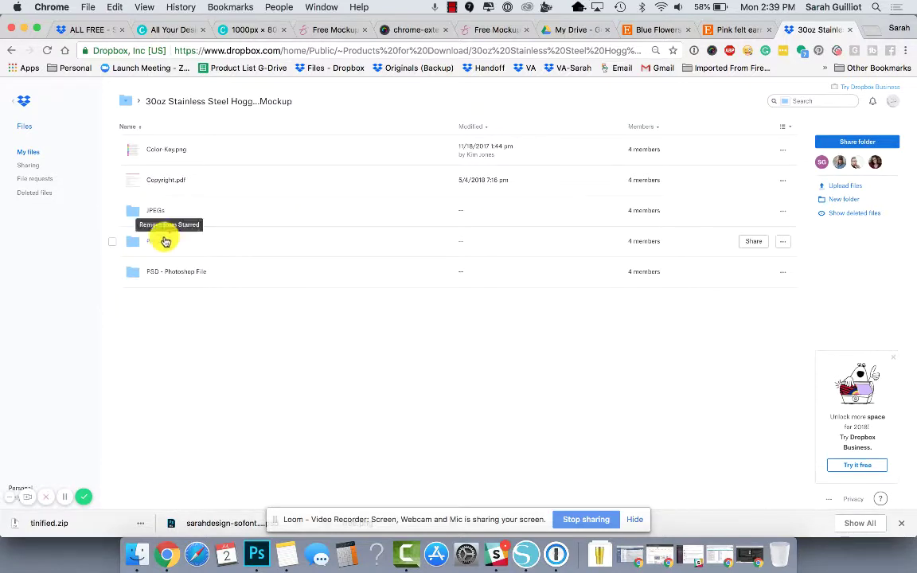
# Browse the PNGs folder, previewing 30ozhoggtumbler3.png and then 30ozhoggtumbler1.png.
pyautogui.click(150, 241)
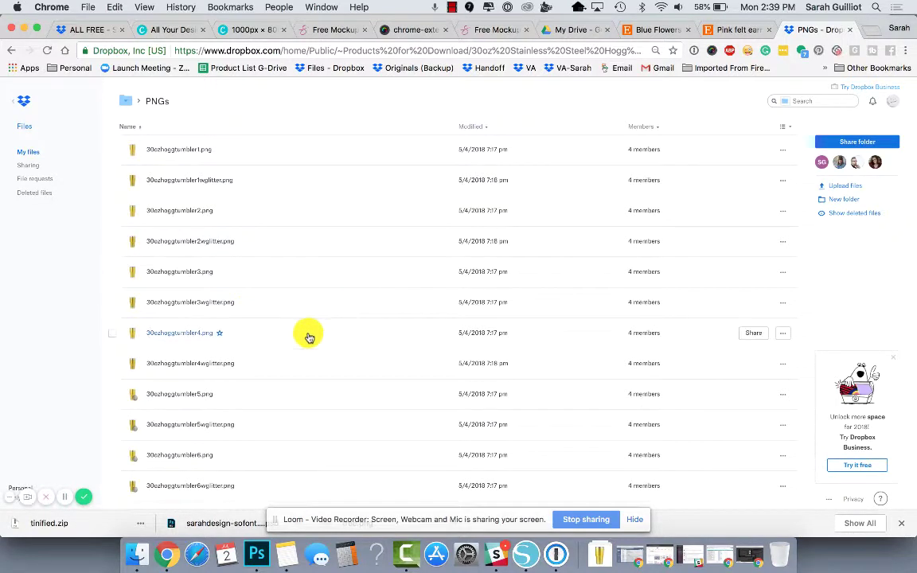
pyautogui.scroll(-1, 309, 336)
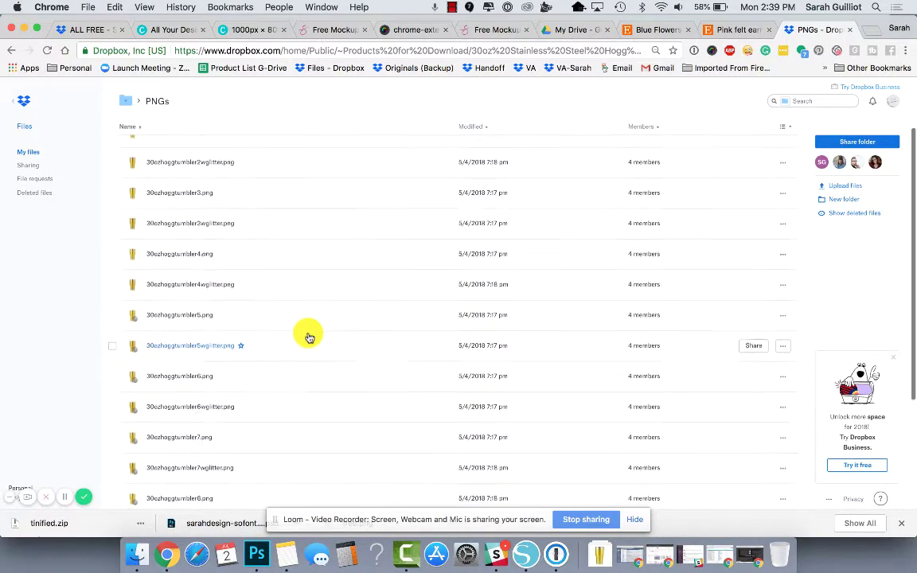
pyautogui.scroll(-5, 309, 336)
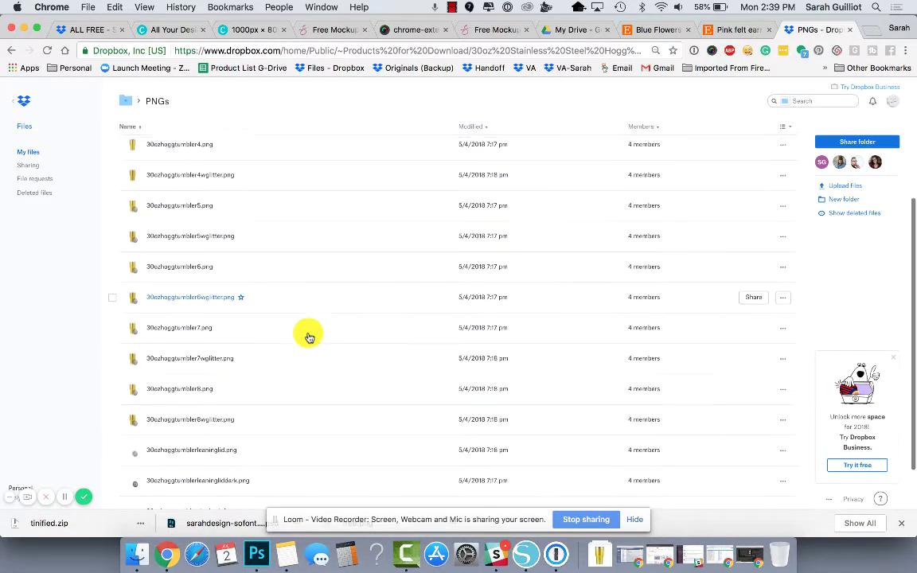
pyautogui.scroll(5, 309, 336)
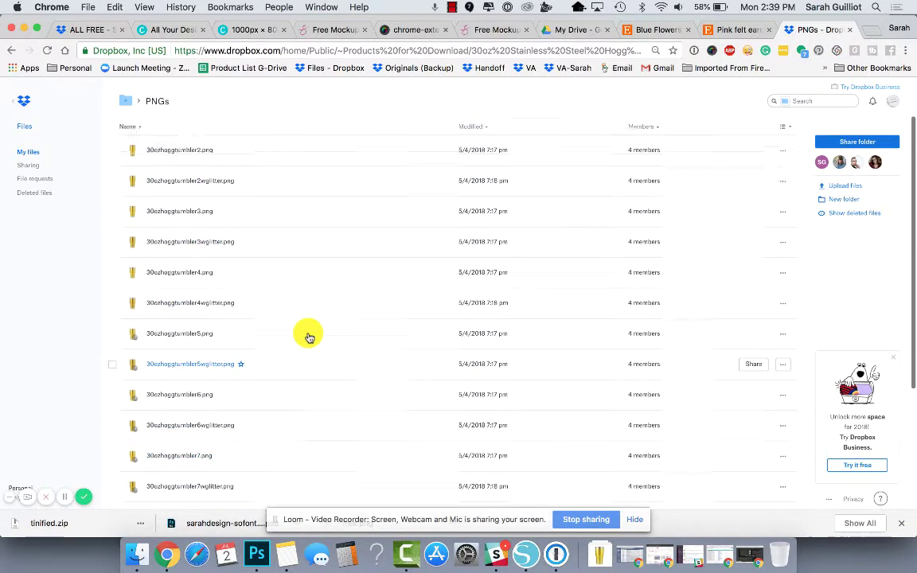
pyautogui.scroll(2, 309, 336)
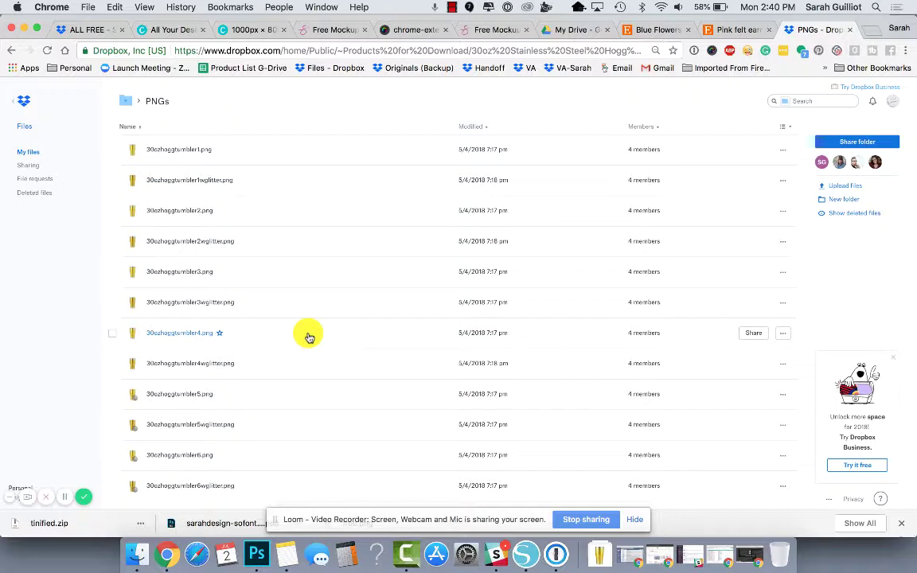
pyautogui.scroll(-1, 309, 336)
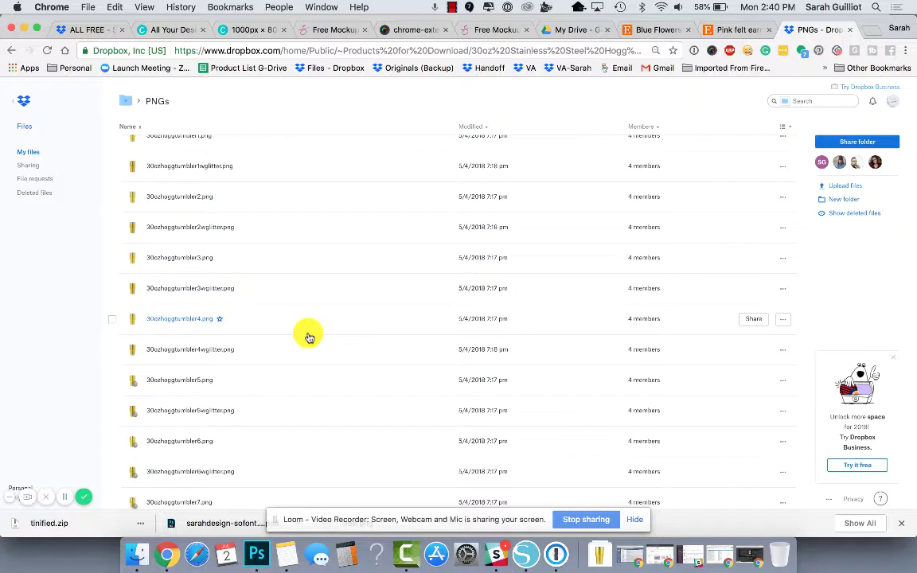
pyautogui.click(241, 262)
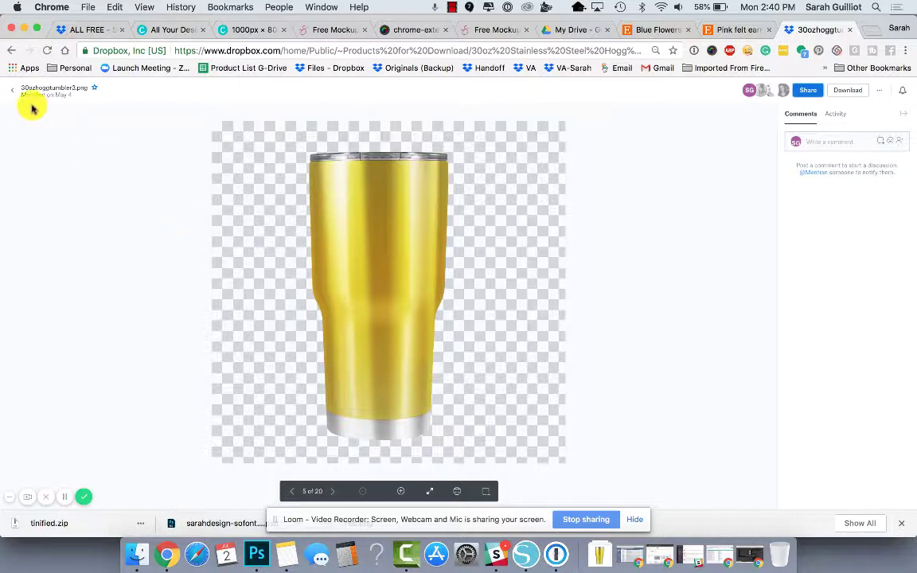
pyautogui.click(11, 88)
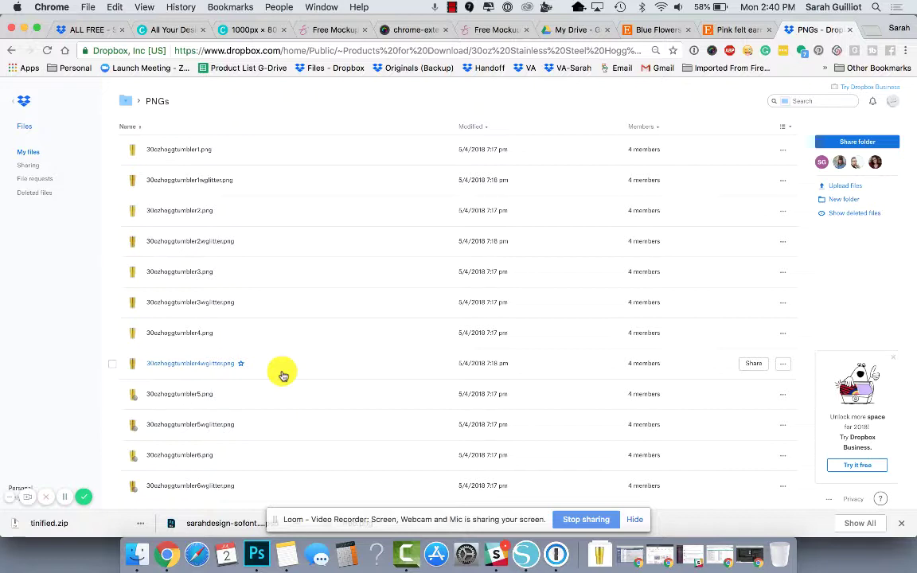
pyautogui.doubleClick(253, 152)
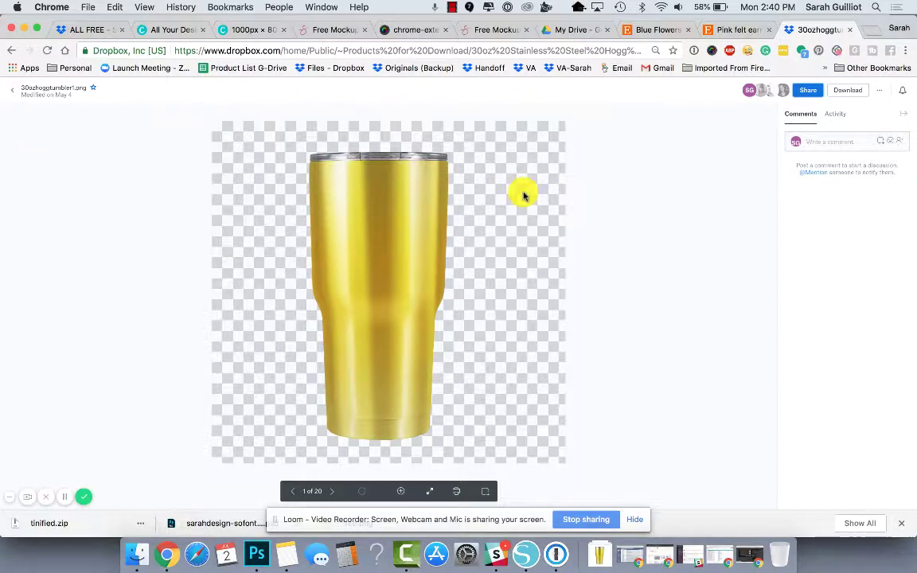
# Download 30ozhoggtumbler1.png and show the downloaded file in the Downloads folder.
pyautogui.click(848, 92)
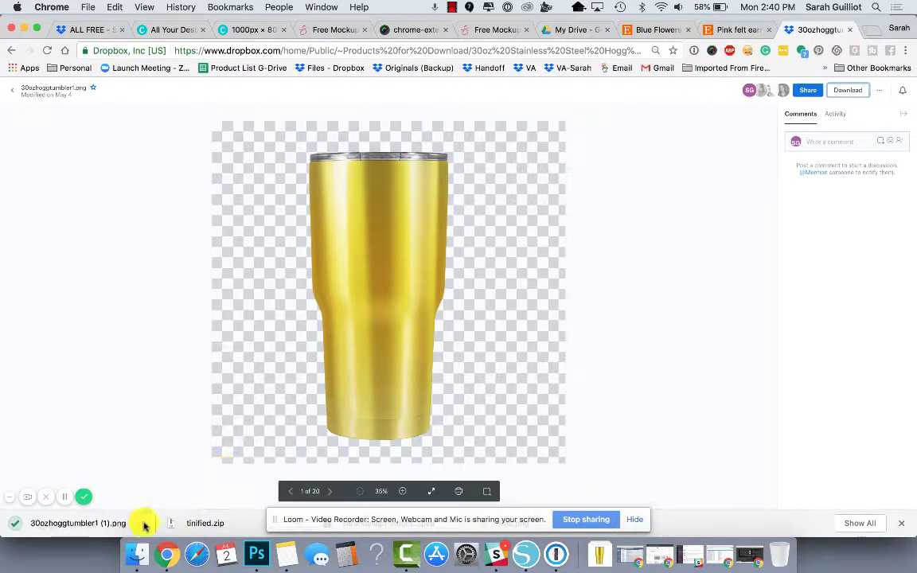
pyautogui.click(143, 527)
pyautogui.click(194, 487)
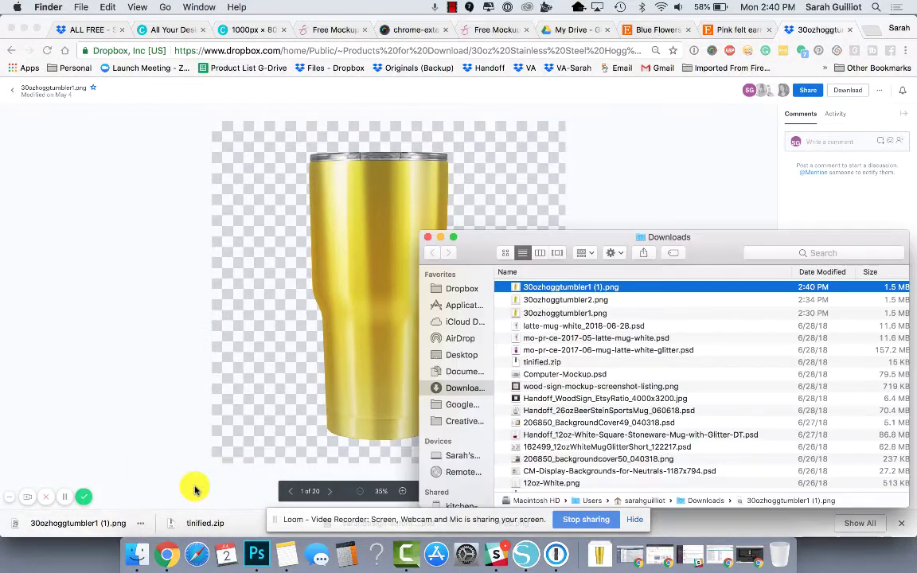
# Drag the downloaded 30ozhoggtumbler1 (1).png into Silhouette Studio's canvas.
pyautogui.click(498, 553)
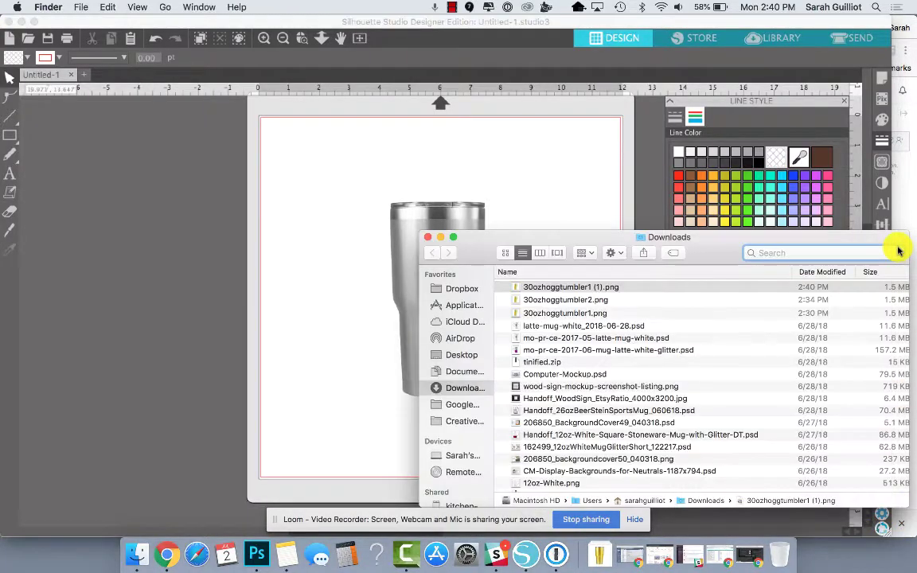
pyautogui.moveTo(522, 287); pyautogui.dragTo(184, 265)
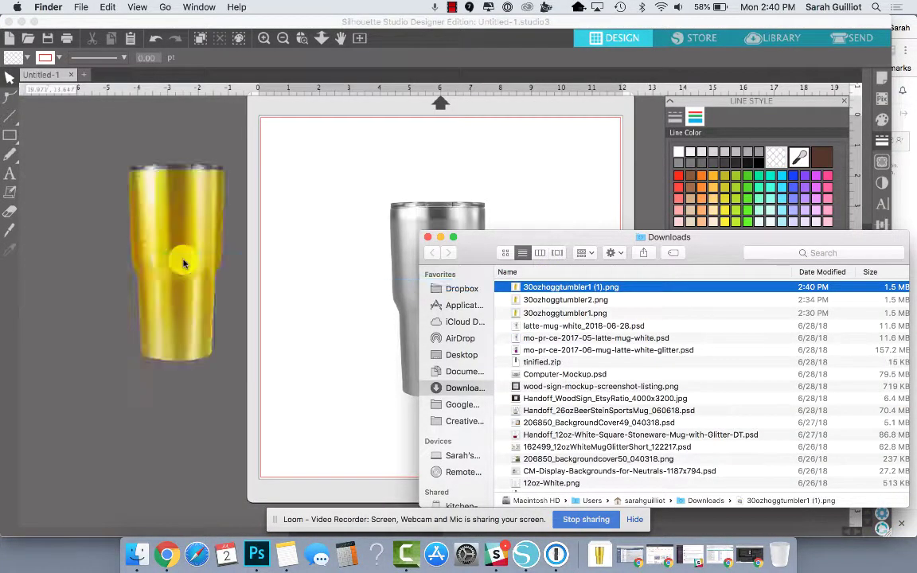
pyautogui.click(327, 217)
# Move the grey tumbler off the page to the lower left and centre the gold tumbler.
pyautogui.click(344, 284)
pyautogui.moveTo(344, 285); pyautogui.dragTo(15, 358)
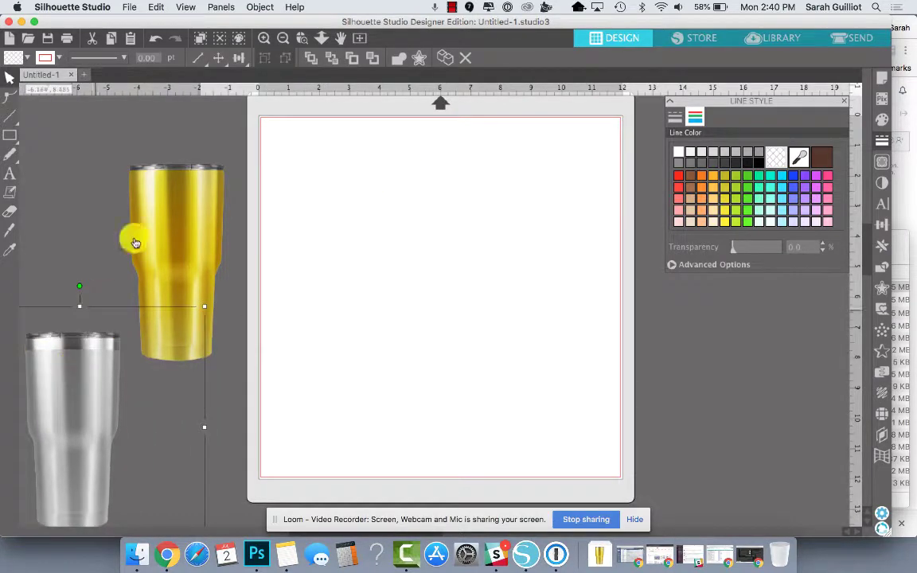
pyautogui.moveTo(135, 243); pyautogui.dragTo(420, 232)
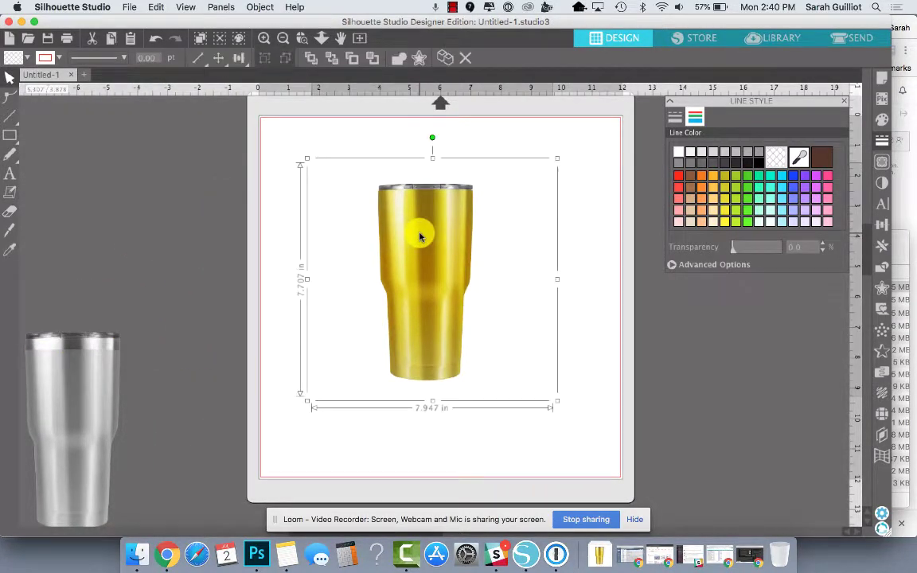
# Apply Grey Shade at amount 100 to the new gold tumbler.
pyautogui.click(882, 184)
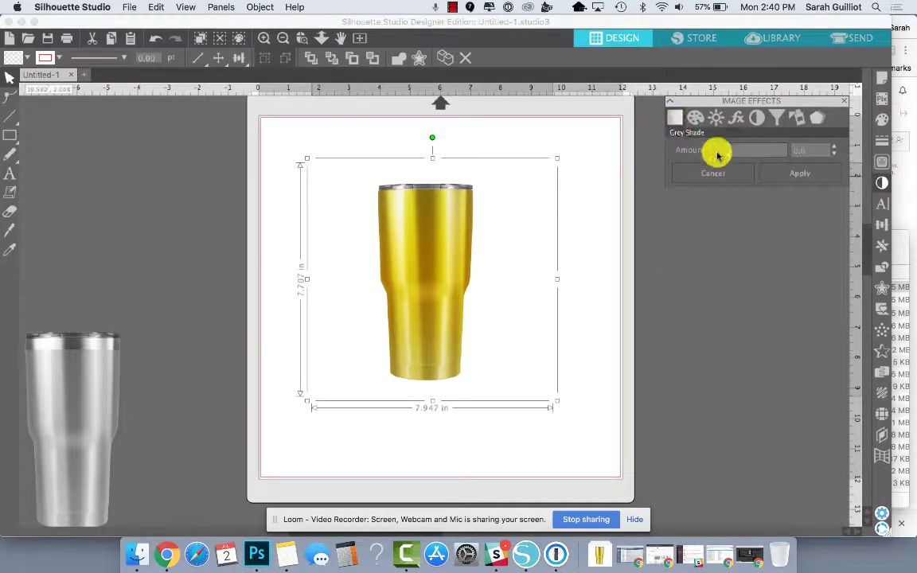
pyautogui.moveTo(717, 153); pyautogui.dragTo(797, 148)
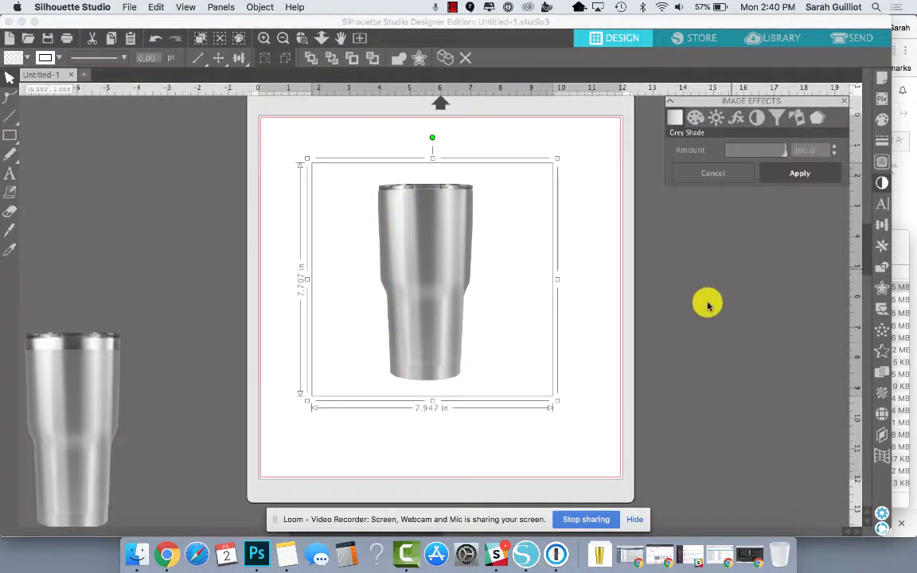
pyautogui.click(800, 173)
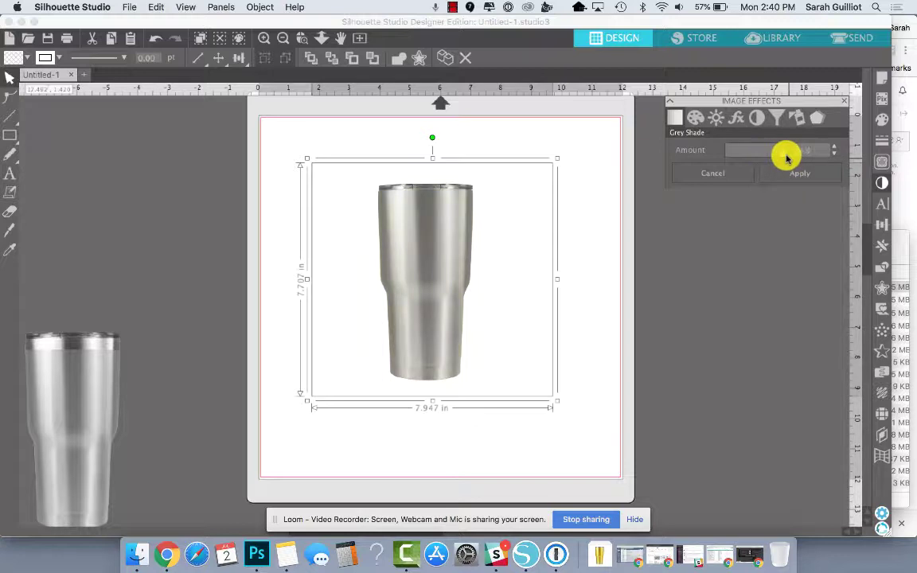
pyautogui.click(794, 175)
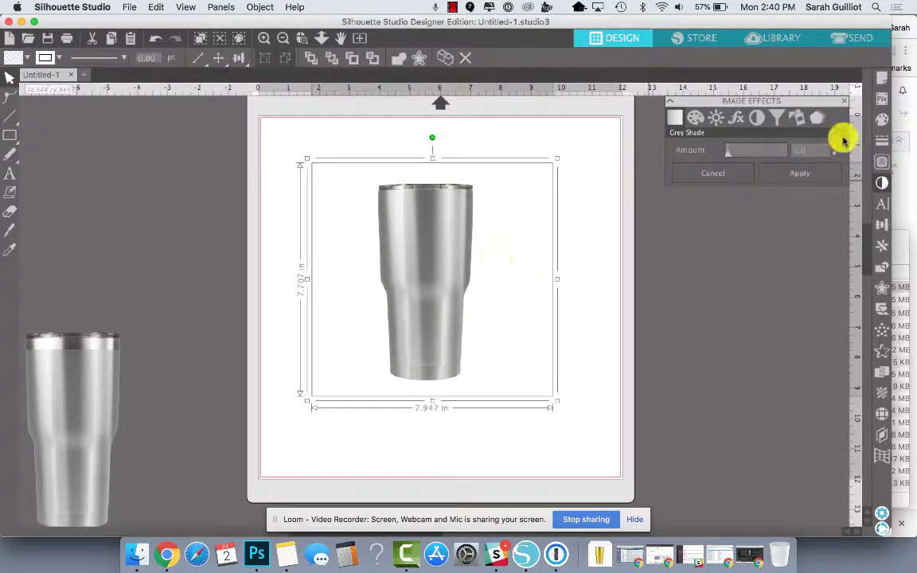
# Set the tumbler's line colour to none and deselect to view the result.
pyautogui.click(884, 143)
pyautogui.click(696, 118)
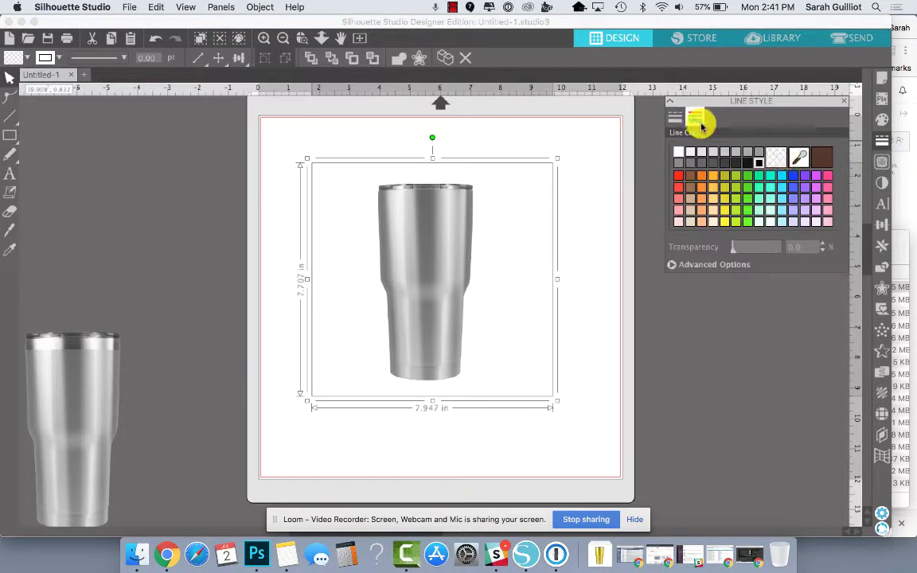
pyautogui.click(610, 331)
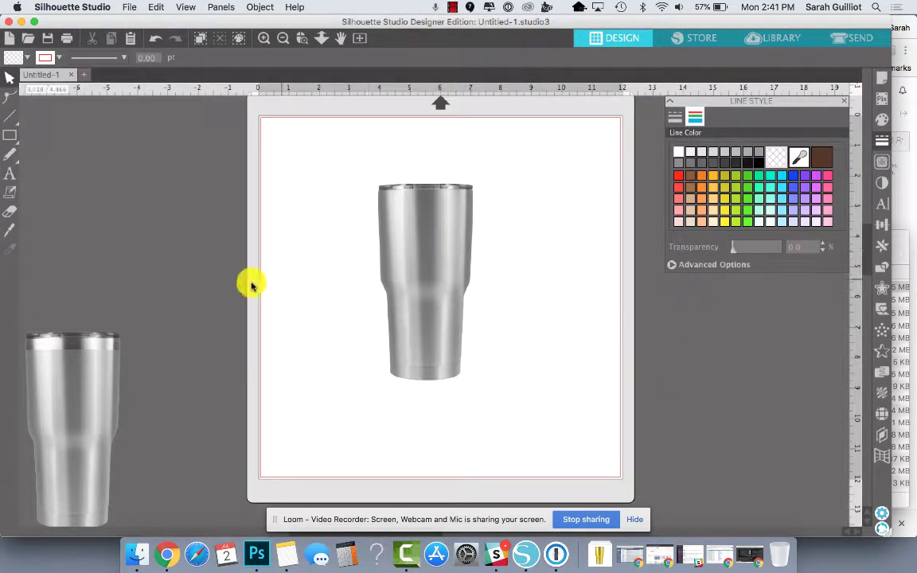